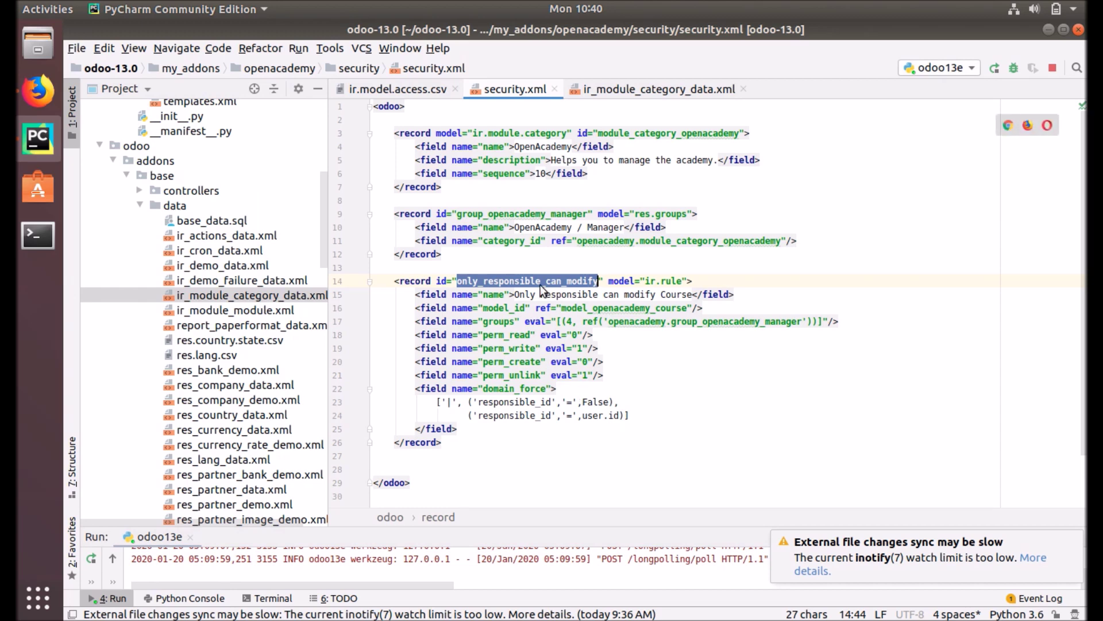
Switch from PyCharm back to the Odoo window in Firefox
{"action": "left_click", "coordinate": [38, 90]}
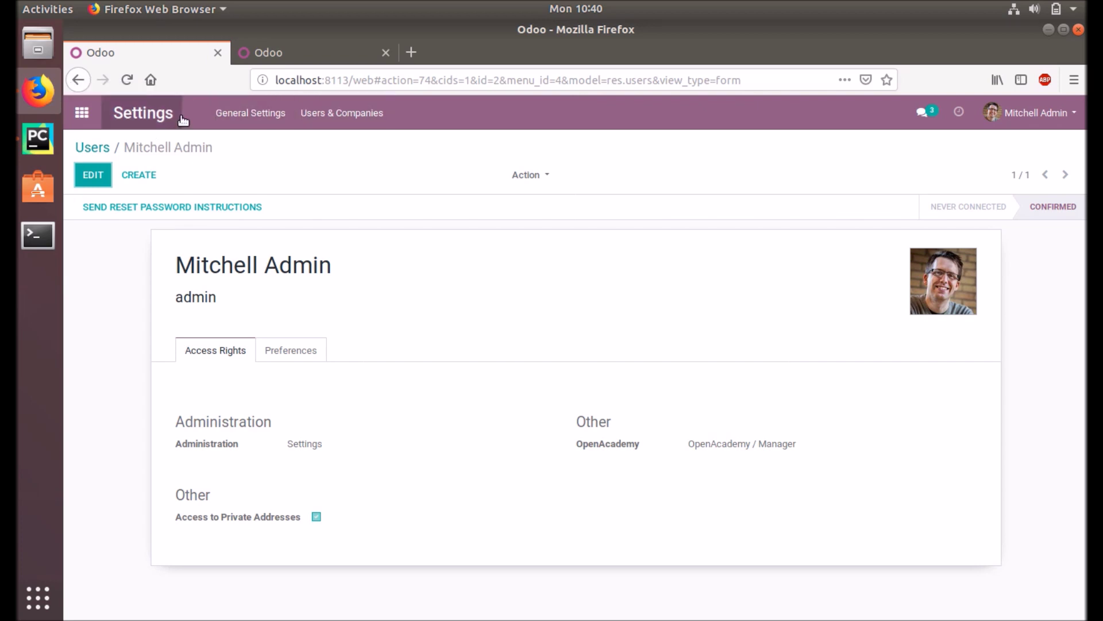
Upgrade Open Academy from its Apps card menu, then go to Settings
{"action": "left_click", "coordinate": [84, 117]}
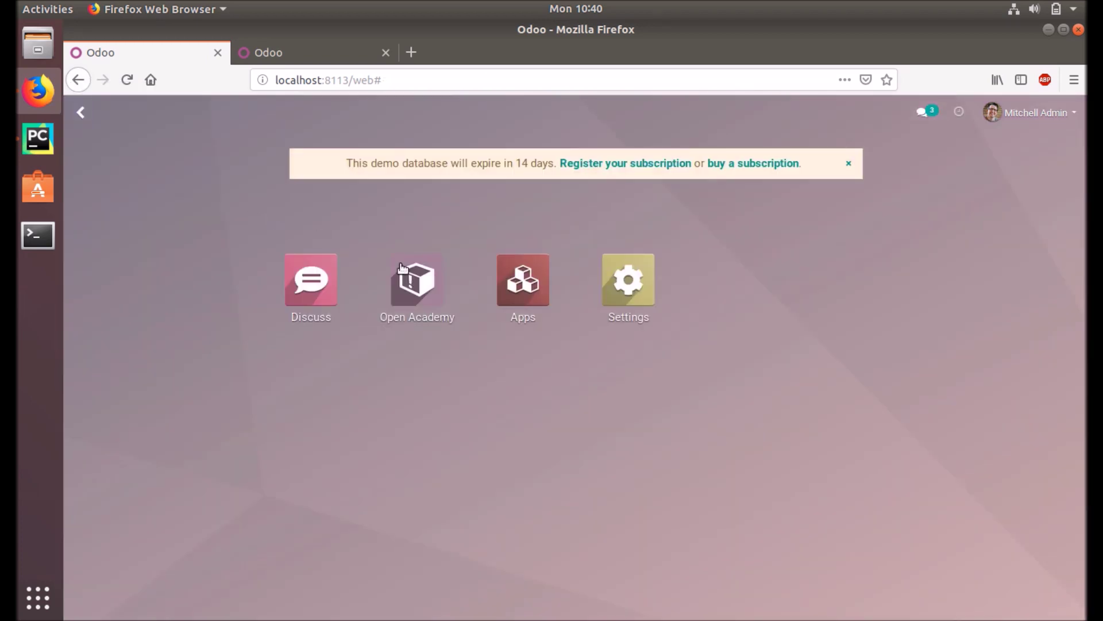
{"action": "left_click", "coordinate": [533, 290]}
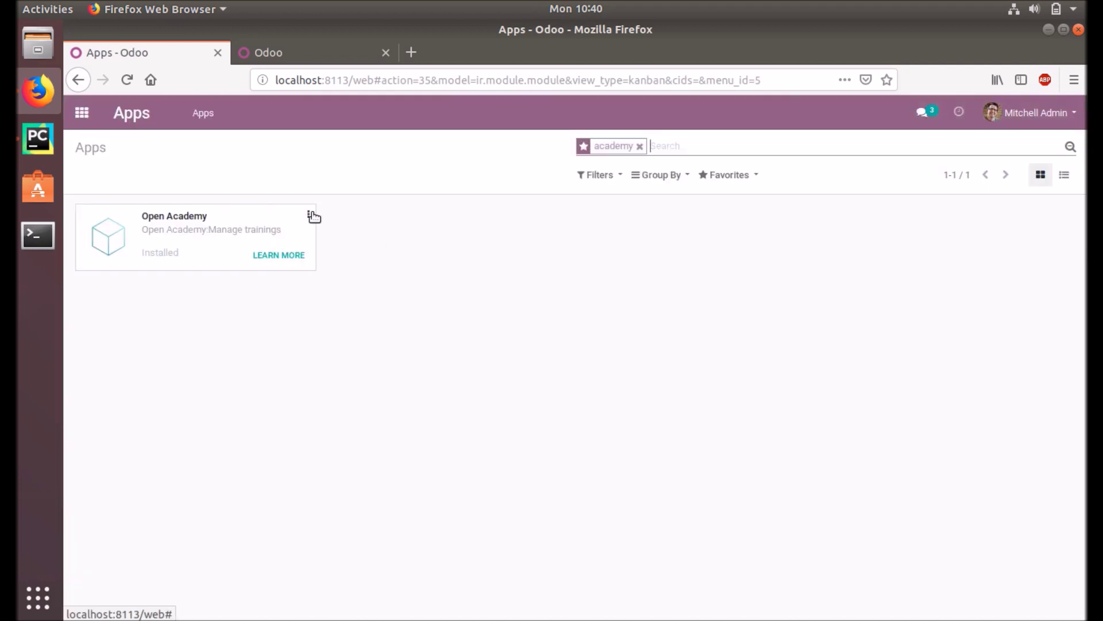
{"action": "left_click", "coordinate": [308, 214]}
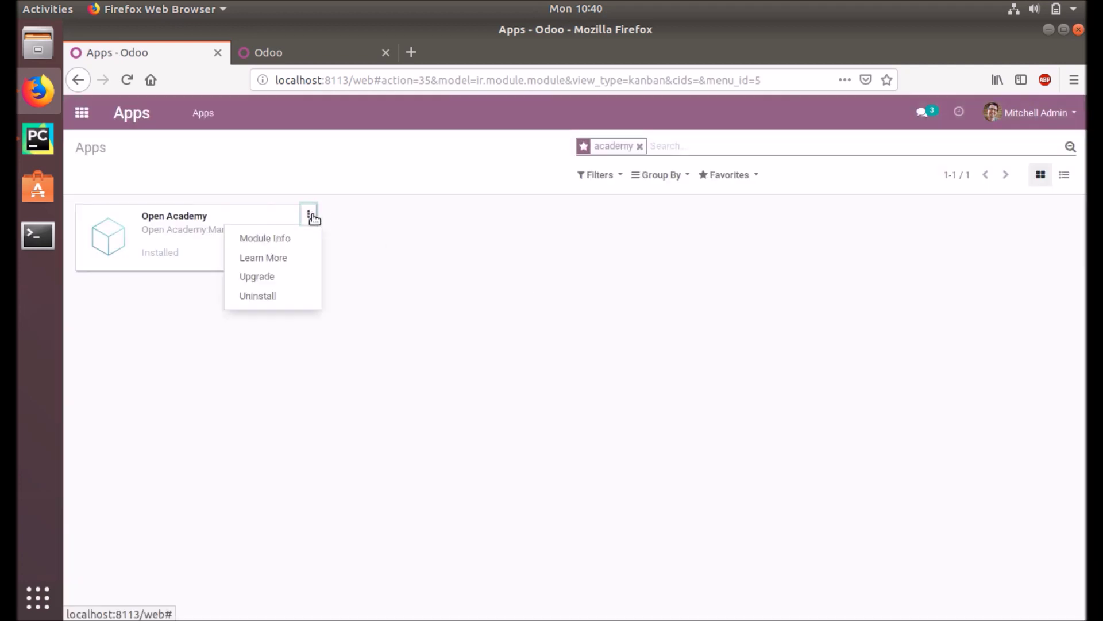
{"action": "left_click", "coordinate": [274, 277]}
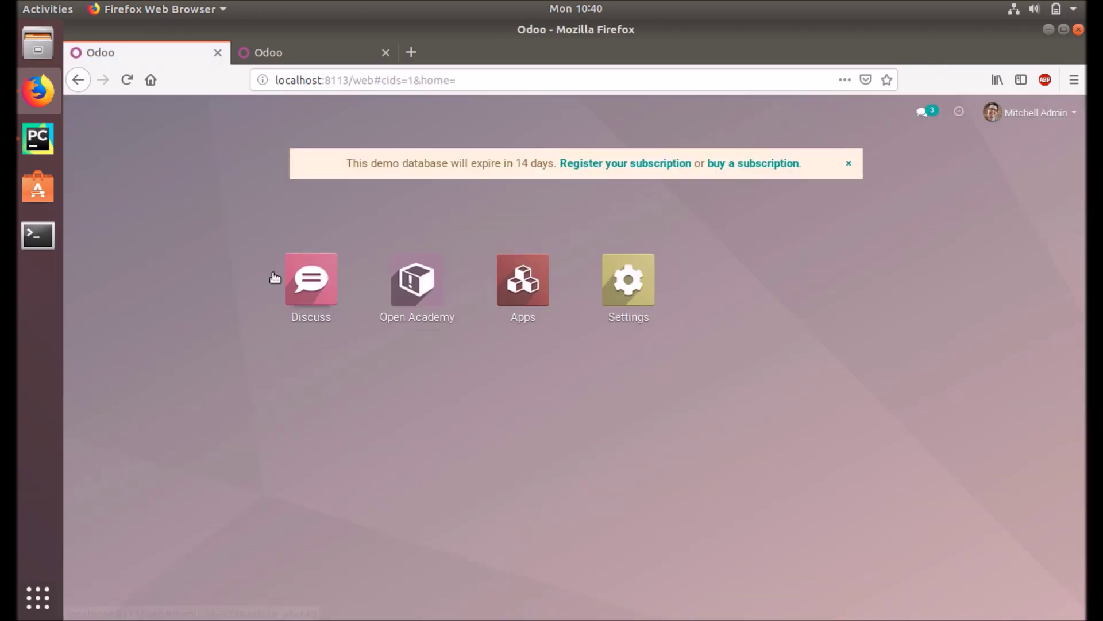
{"action": "left_click", "coordinate": [634, 287]}
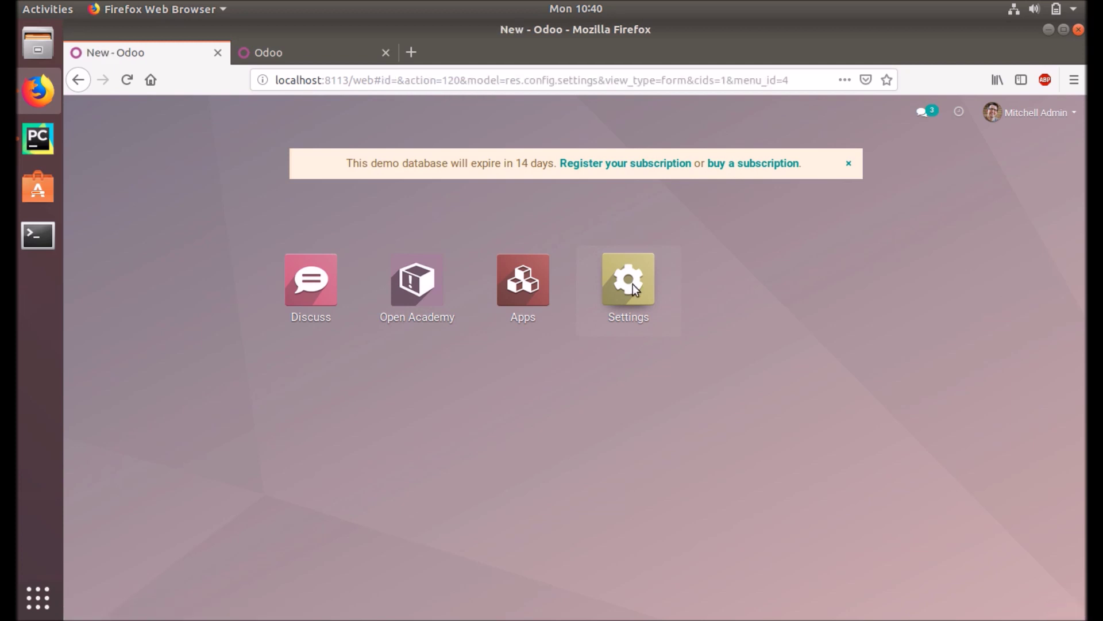
Activate developer mode from the Developer Tools section of Settings
{"action": "scroll", "coordinate": [633, 284], "scroll_direction": "down", "scroll_amount": 15}
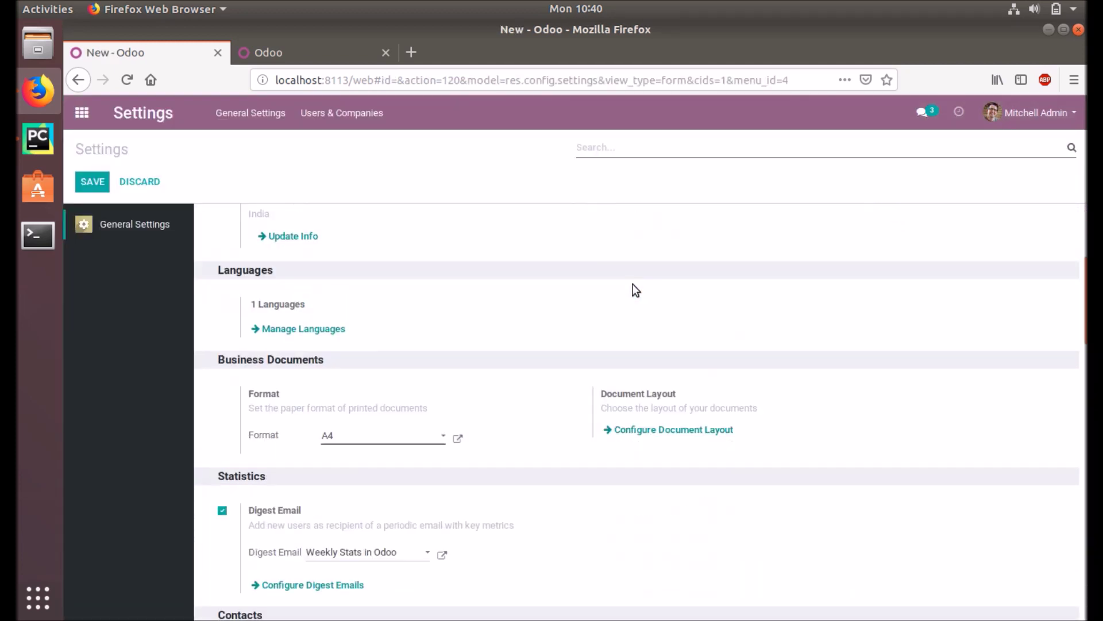
{"action": "scroll", "coordinate": [490, 440], "scroll_direction": "down", "scroll_amount": 3}
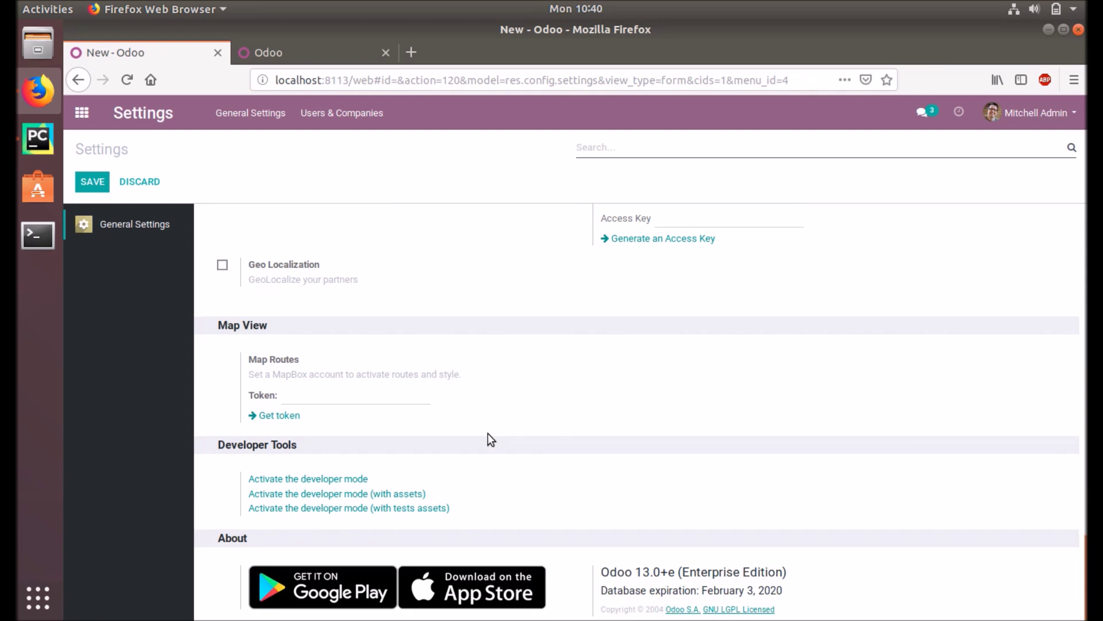
{"action": "left_click", "coordinate": [292, 482]}
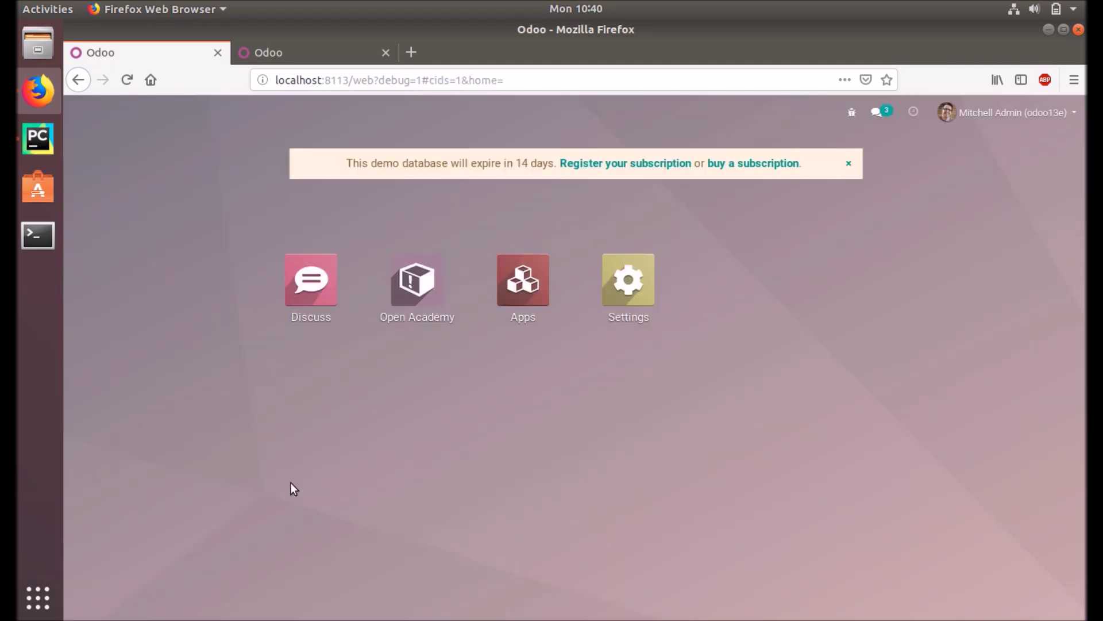
Open the Record Rules list under Settings > Technical
{"action": "left_click", "coordinate": [616, 284]}
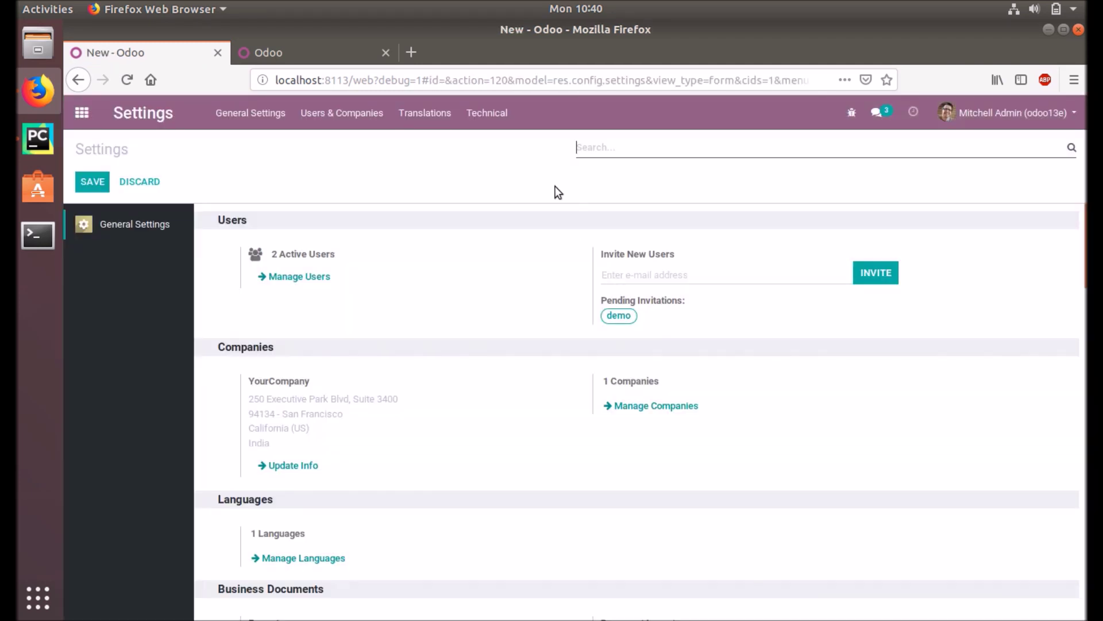
{"action": "left_click", "coordinate": [480, 114]}
{"action": "scroll", "coordinate": [492, 387], "scroll_direction": "down", "scroll_amount": 5}
{"action": "scroll", "coordinate": [497, 388], "scroll_direction": "down", "scroll_amount": 5}
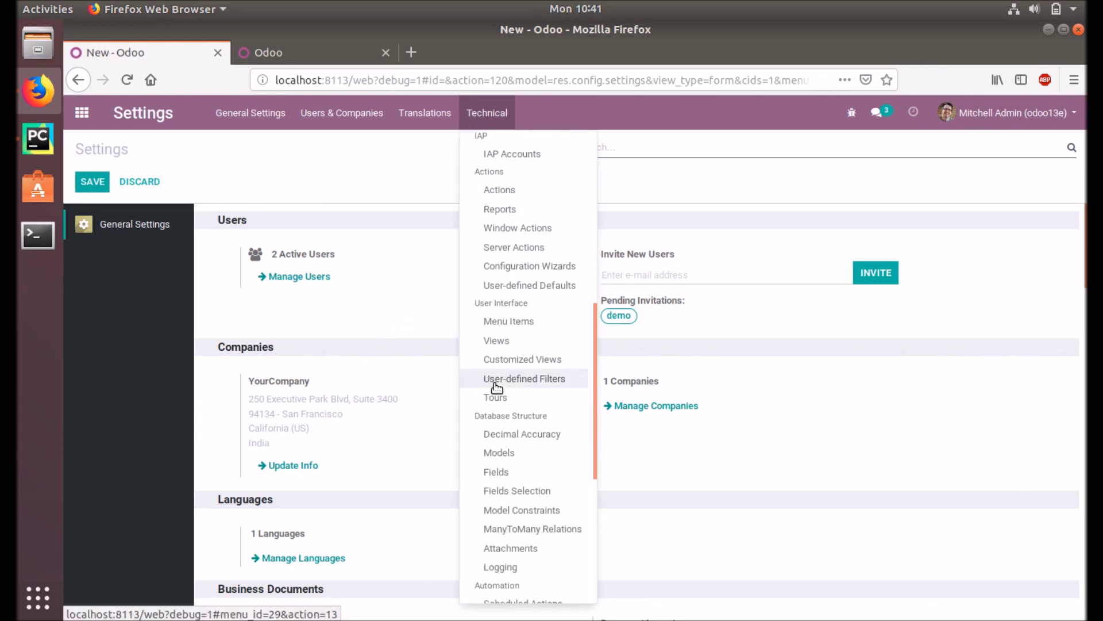
{"action": "scroll", "coordinate": [496, 384], "scroll_direction": "down", "scroll_amount": 5}
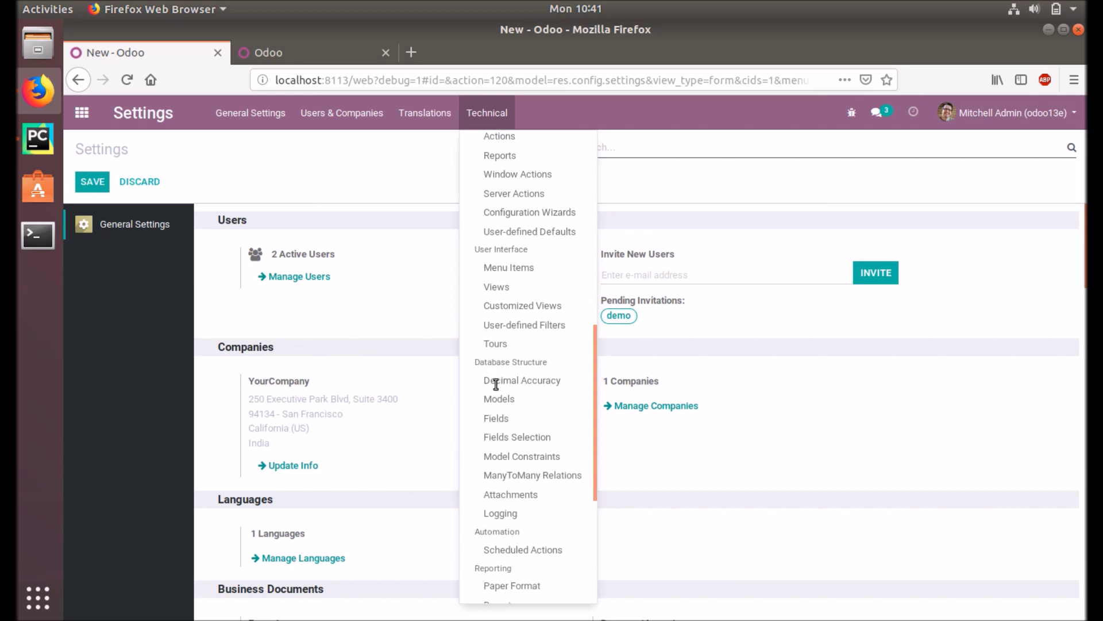
{"action": "scroll", "coordinate": [497, 387], "scroll_direction": "down", "scroll_amount": 3}
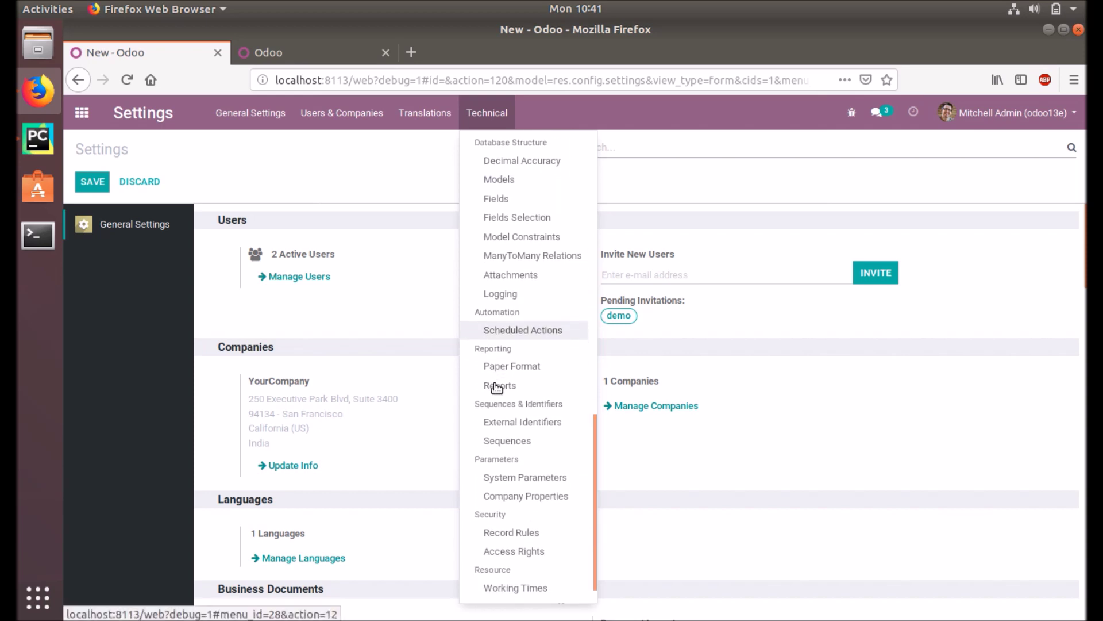
{"action": "left_click", "coordinate": [513, 502]}
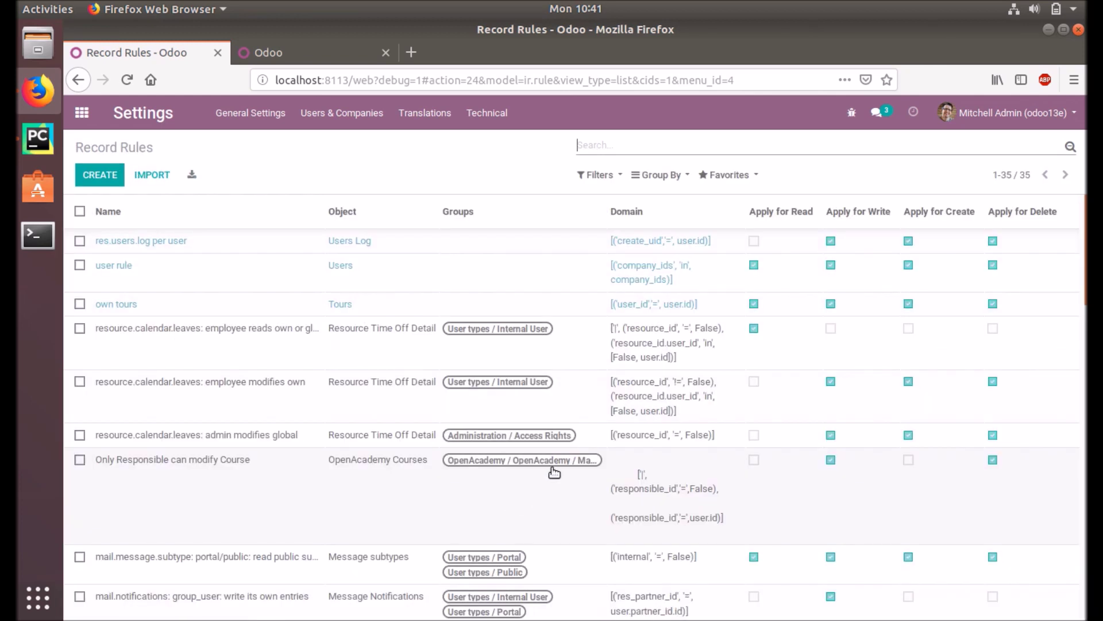
Filter record rules by object 'open' and open 'Only Responsible can modify Course'
{"action": "left_click", "coordinate": [684, 146]}
{"action": "type", "text": "open"}
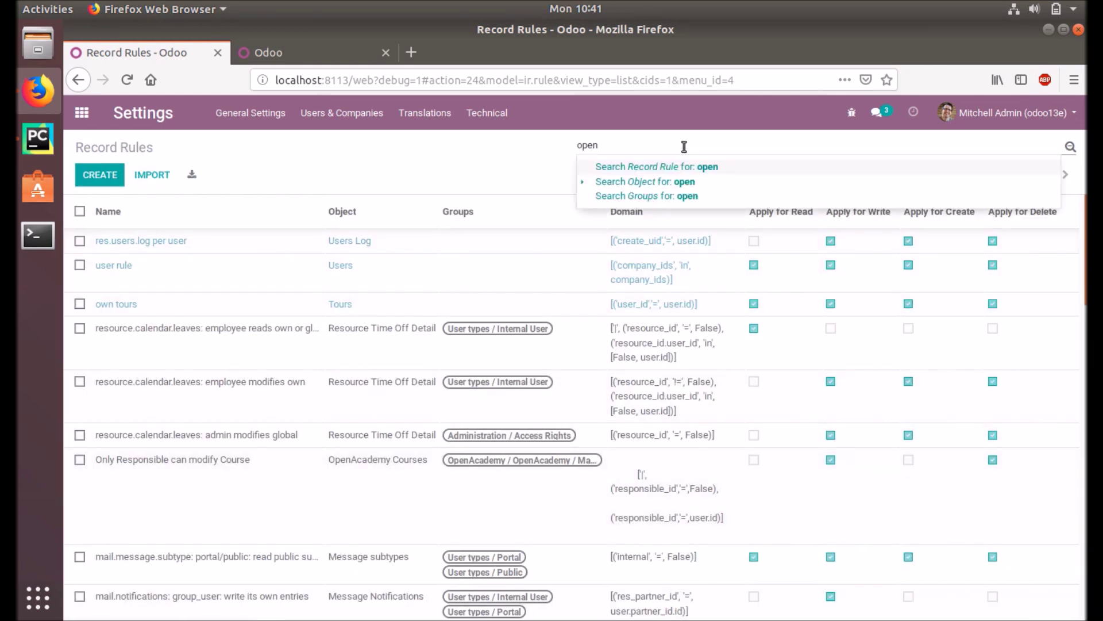
{"action": "key", "text": "Return"}
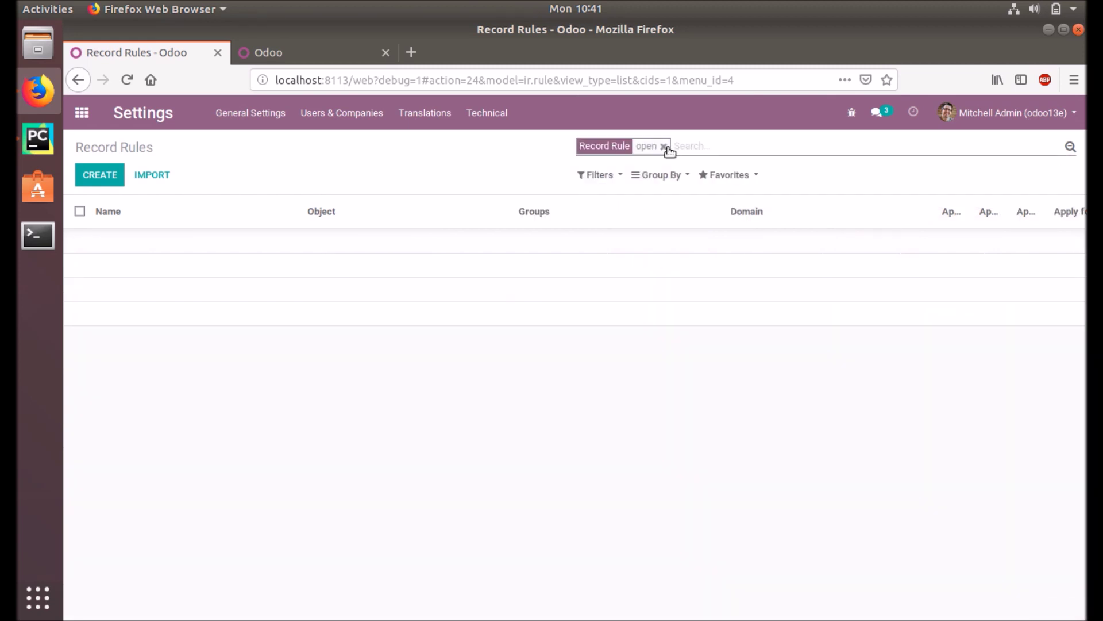
{"action": "left_click", "coordinate": [666, 147]}
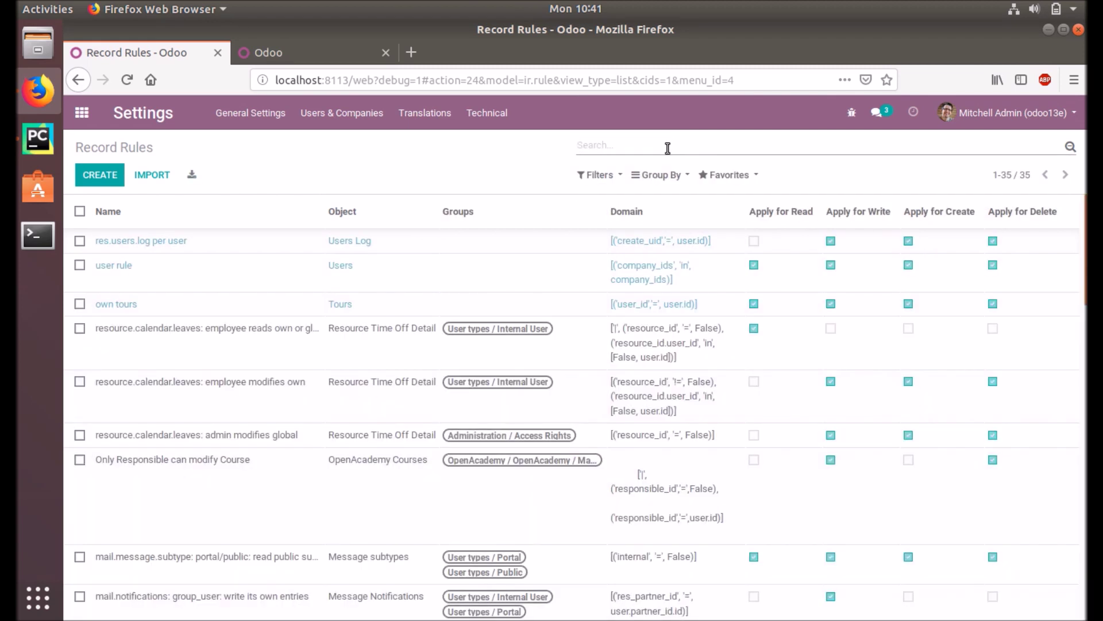
{"action": "type", "text": "open"}
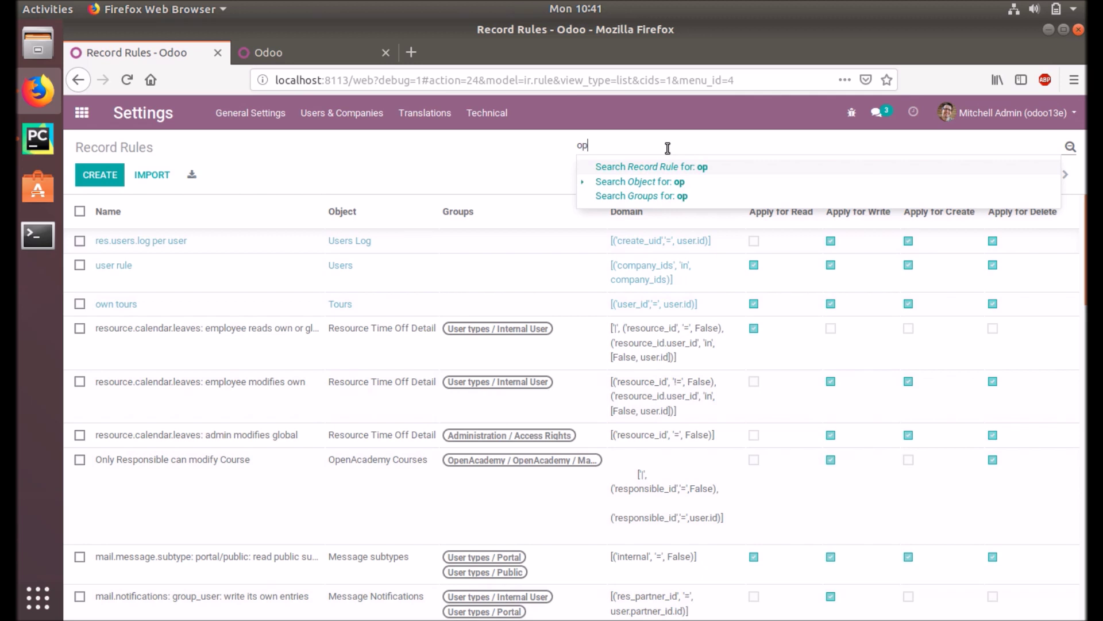
{"action": "left_click", "coordinate": [652, 183]}
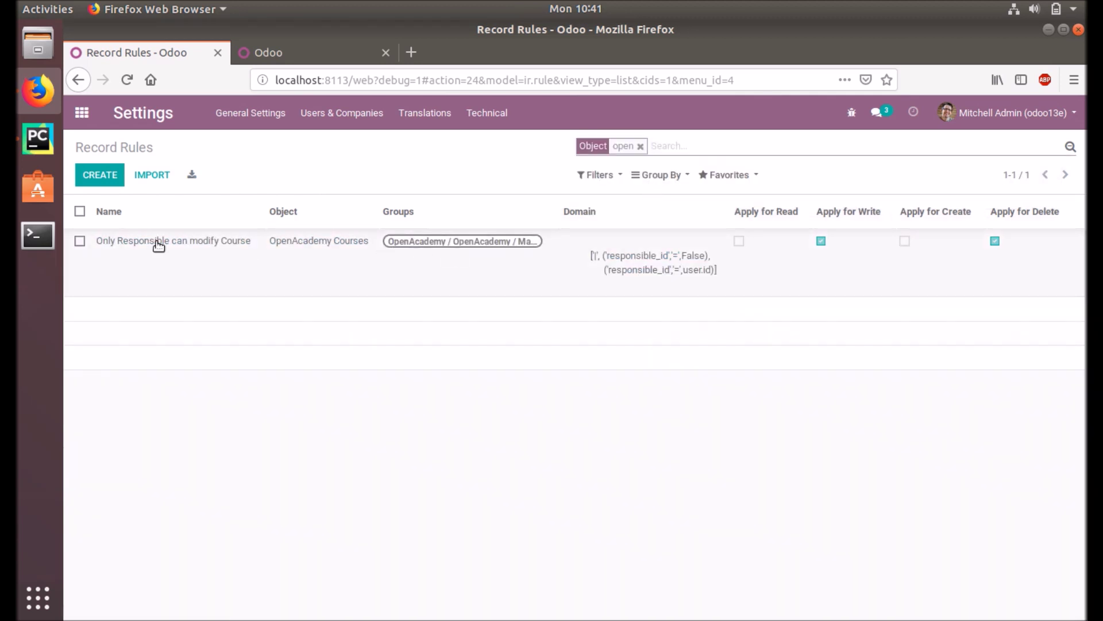
{"action": "left_click", "coordinate": [245, 264]}
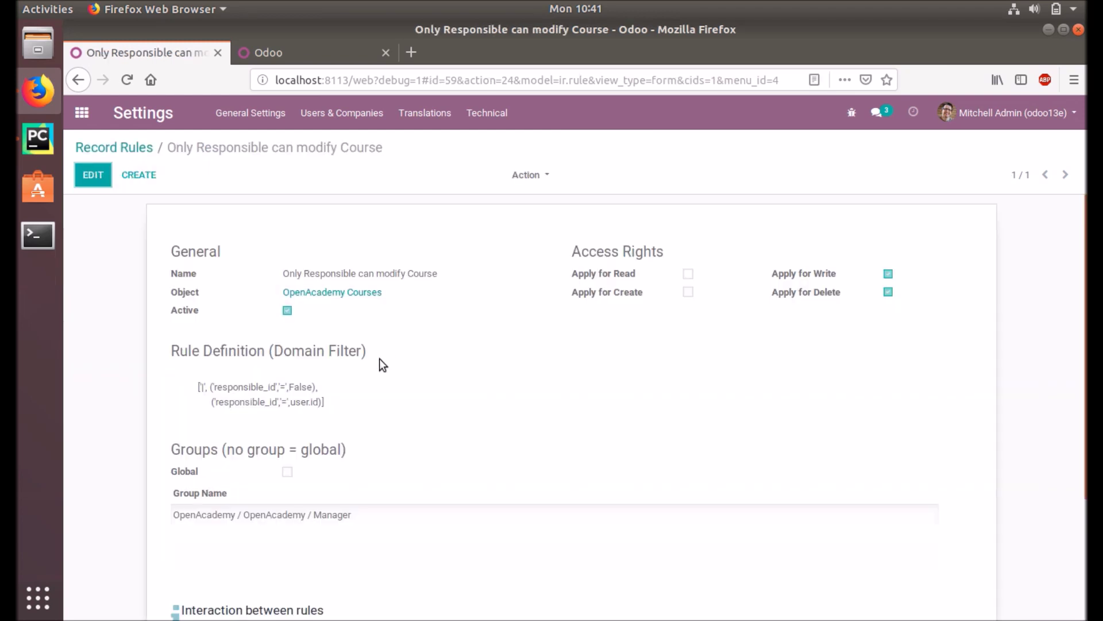
Review the rule's responsible-only domain and OpenAcademy Manager group, then return home
{"action": "scroll", "coordinate": [564, 300], "scroll_direction": "down", "scroll_amount": 1}
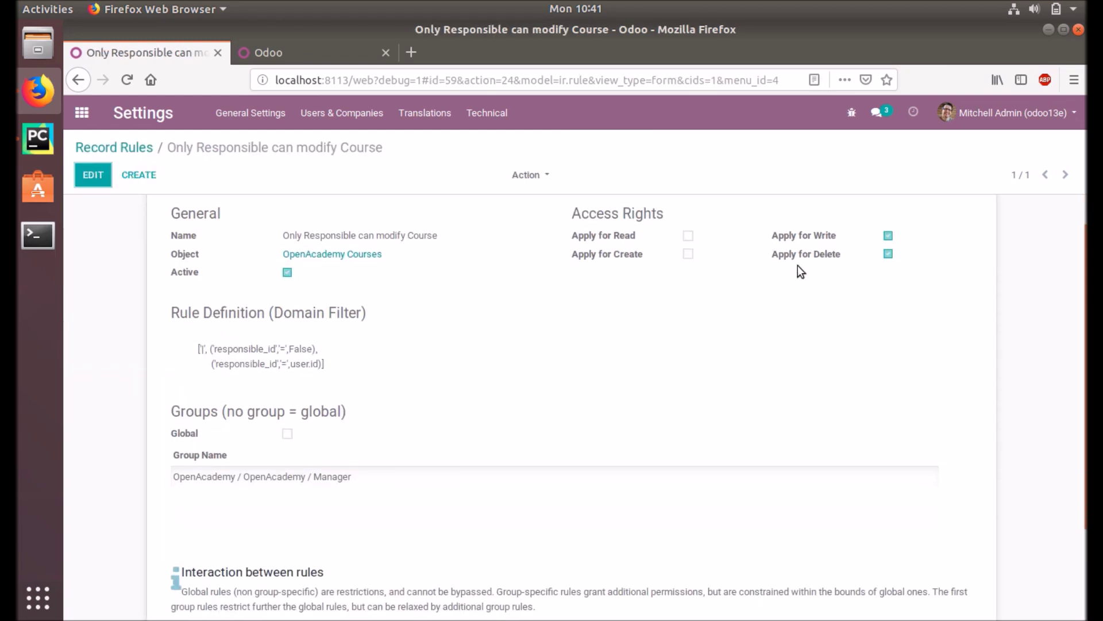
{"action": "scroll", "coordinate": [291, 456], "scroll_direction": "down", "scroll_amount": 1}
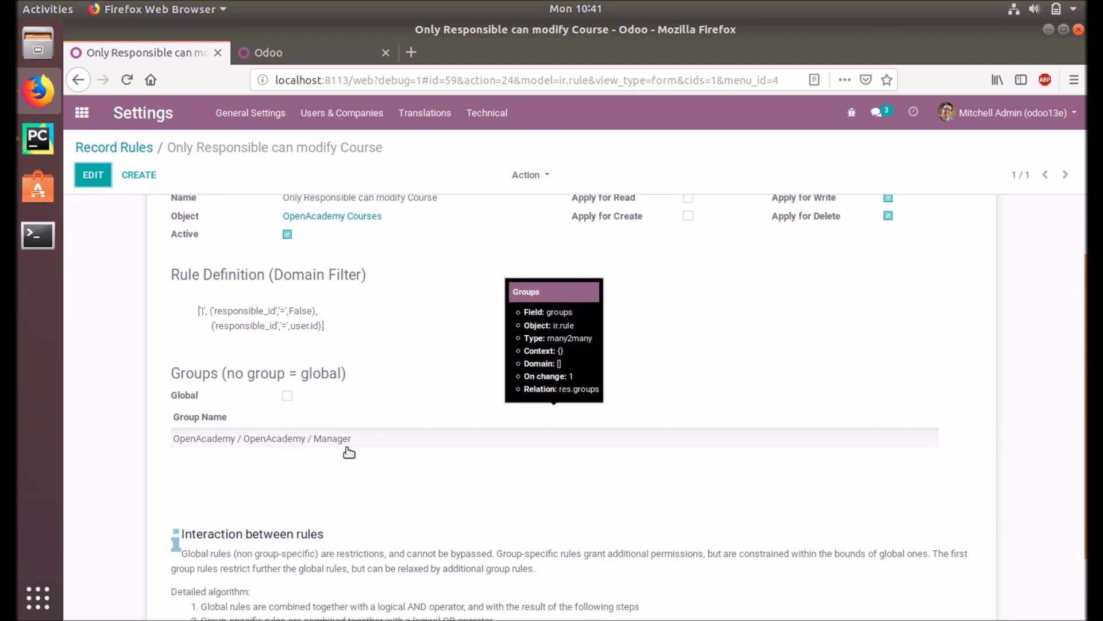
{"action": "scroll", "coordinate": [287, 490], "scroll_direction": "down", "scroll_amount": 2}
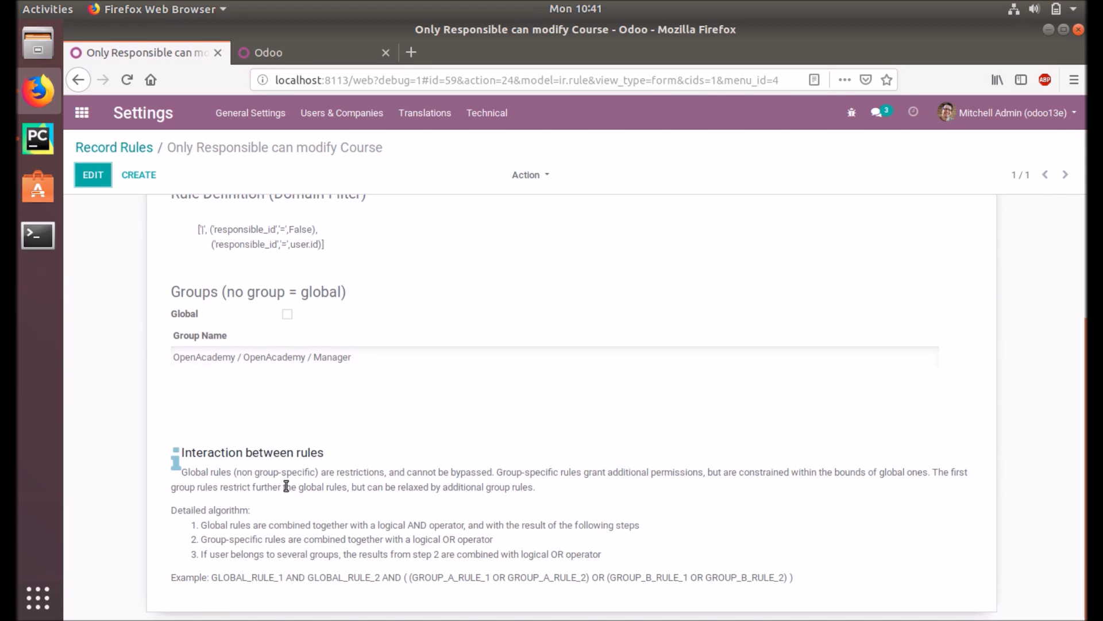
{"action": "scroll", "coordinate": [286, 487], "scroll_direction": "up", "scroll_amount": 2}
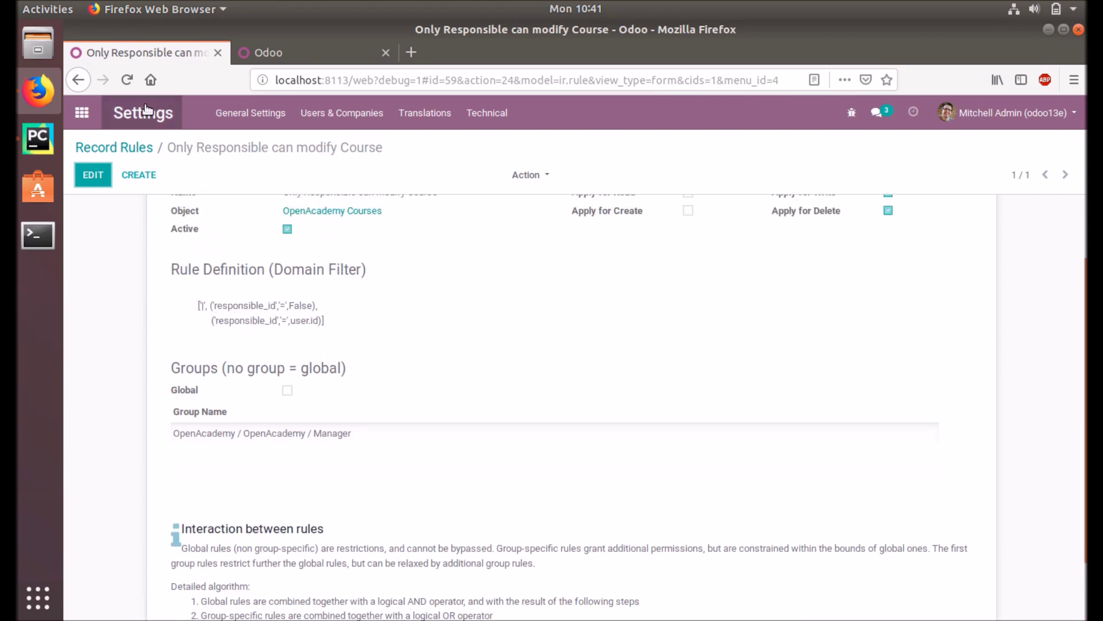
{"action": "left_click", "coordinate": [98, 116]}
Rename Course 0 to Course 11, then list all five courses without My Courses
{"action": "left_click", "coordinate": [403, 304]}
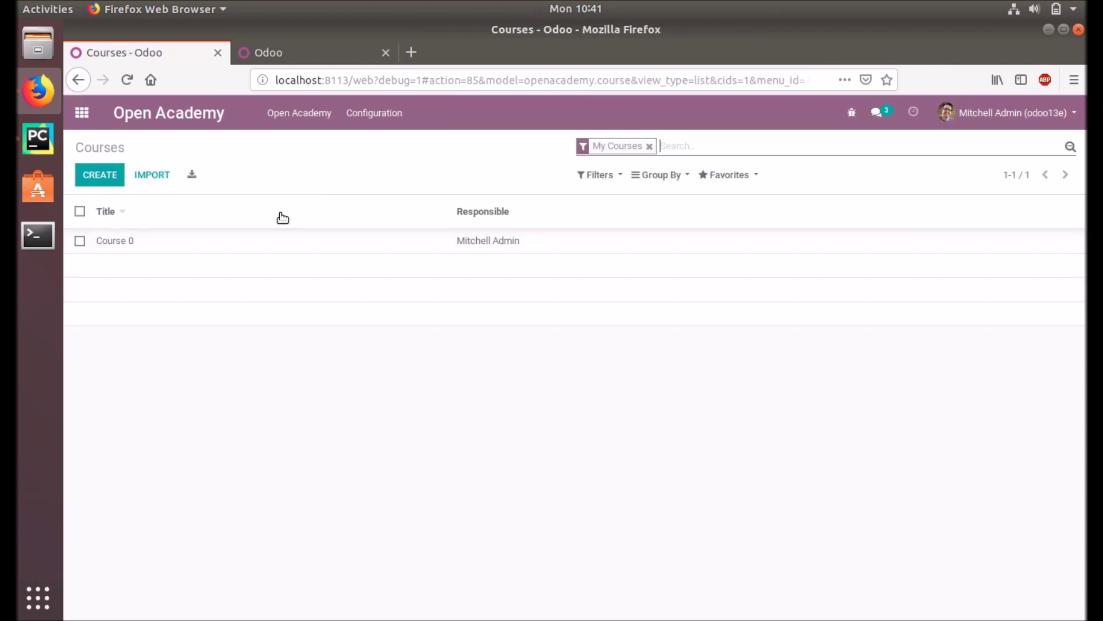
{"action": "left_click", "coordinate": [148, 242]}
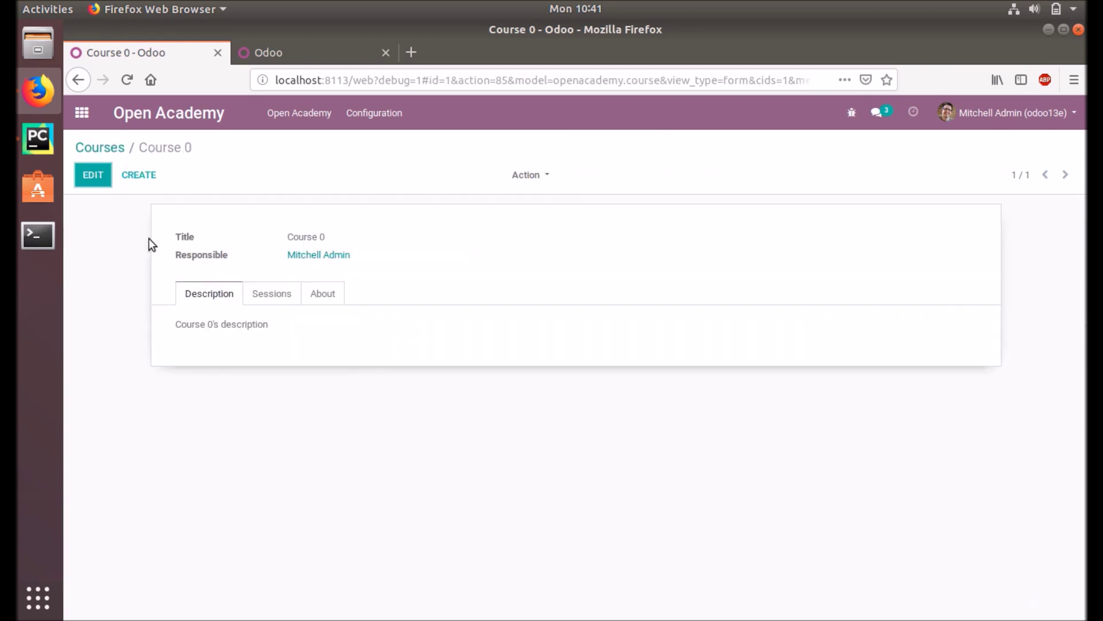
{"action": "left_click", "coordinate": [100, 181]}
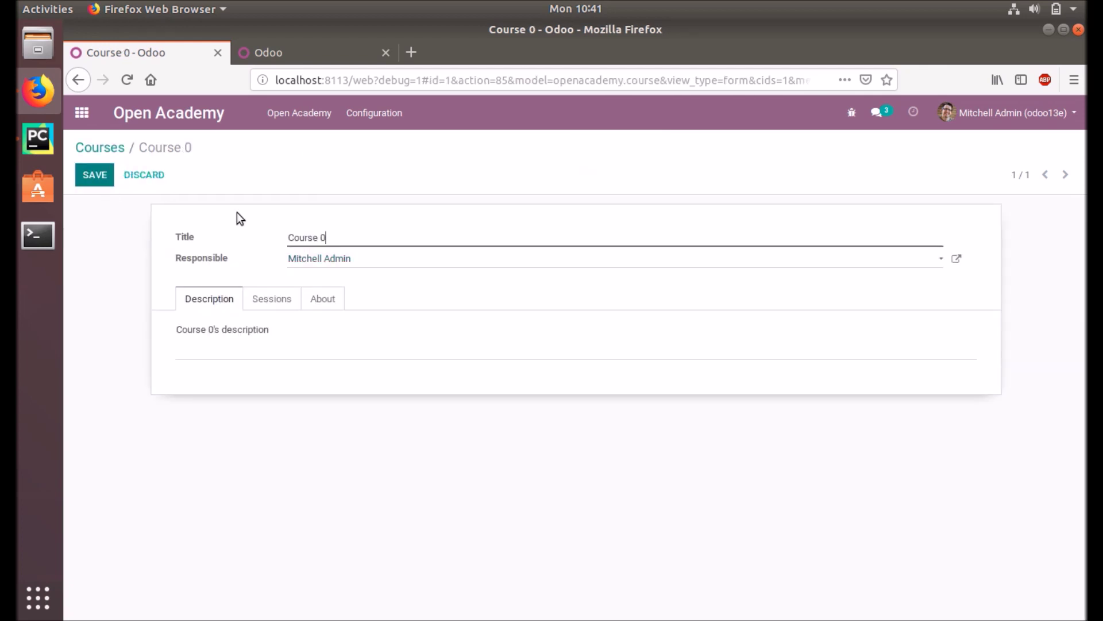
{"action": "key", "text": "BackSpace"}
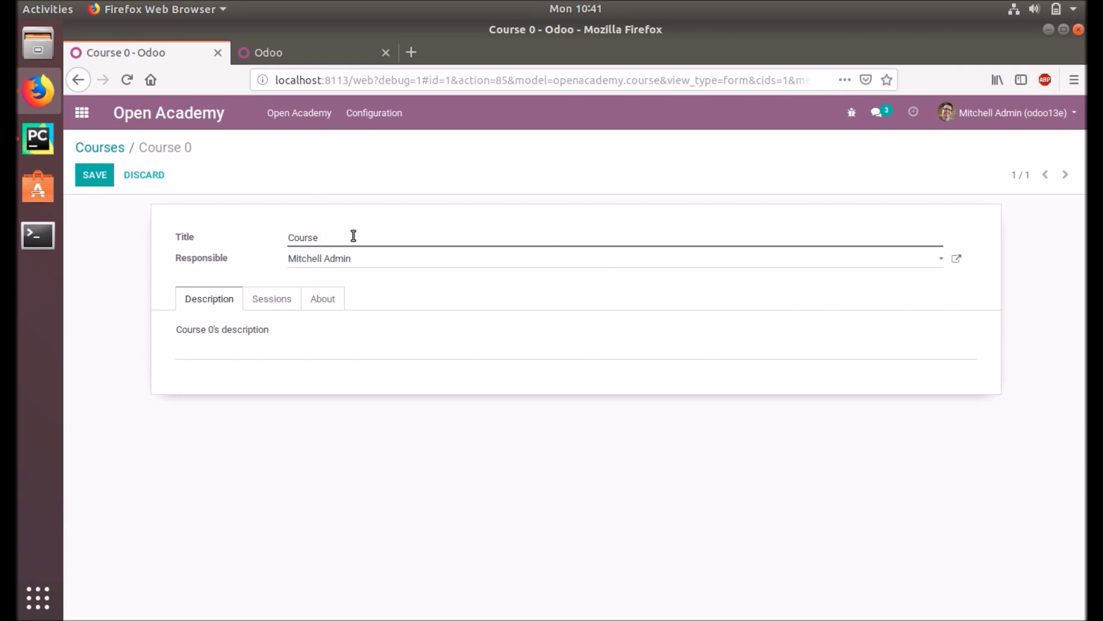
{"action": "type", "text": "11"}
{"action": "left_click", "coordinate": [98, 174]}
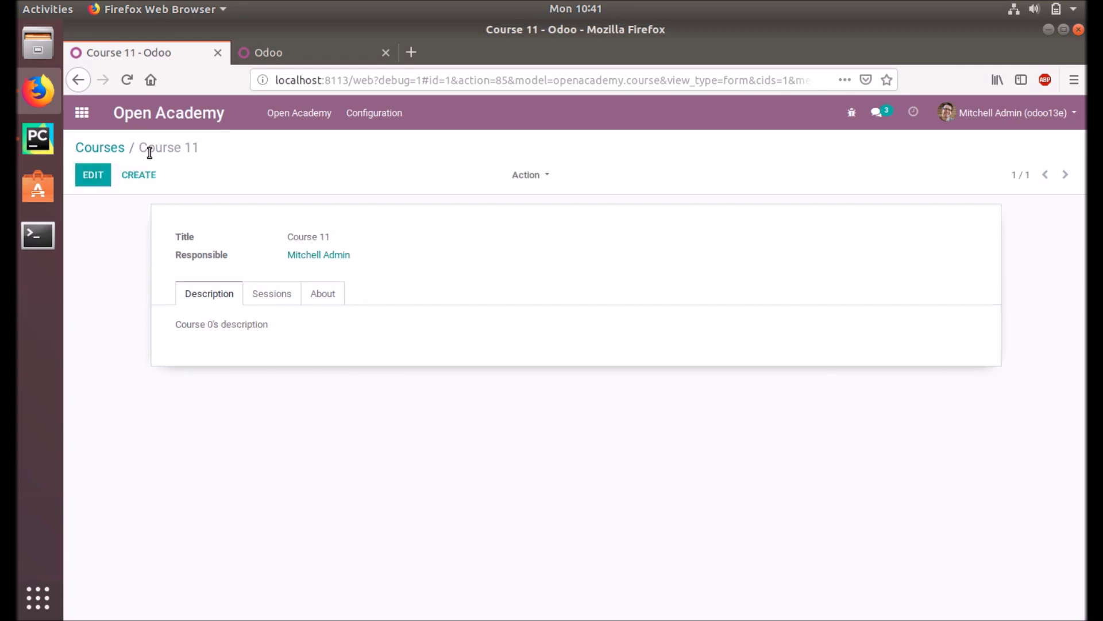
{"action": "left_click", "coordinate": [115, 151]}
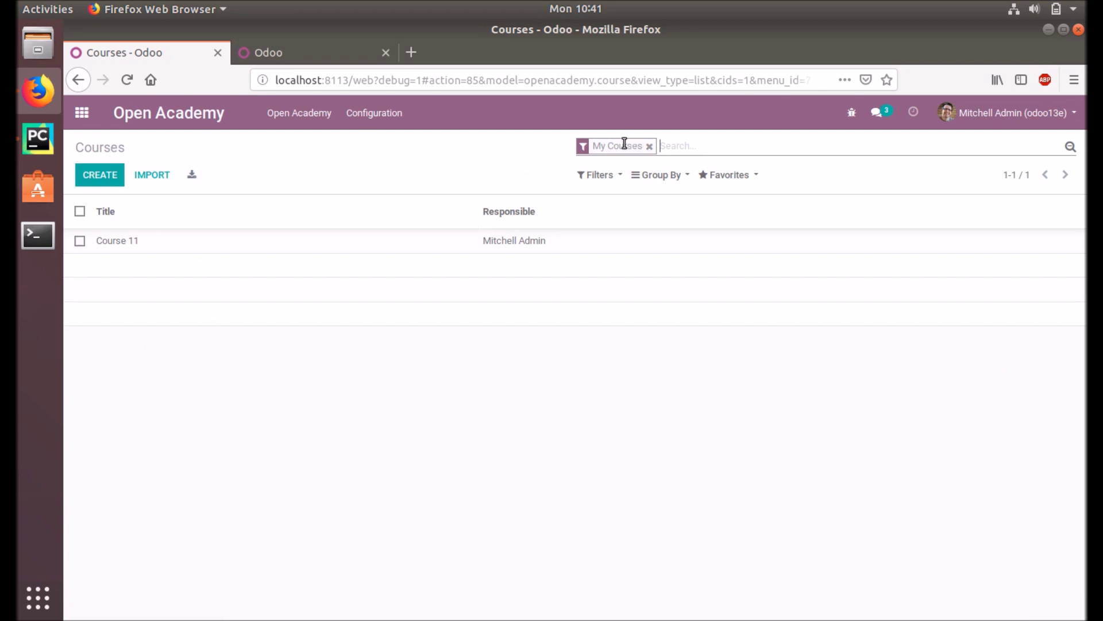
{"action": "left_click", "coordinate": [650, 147]}
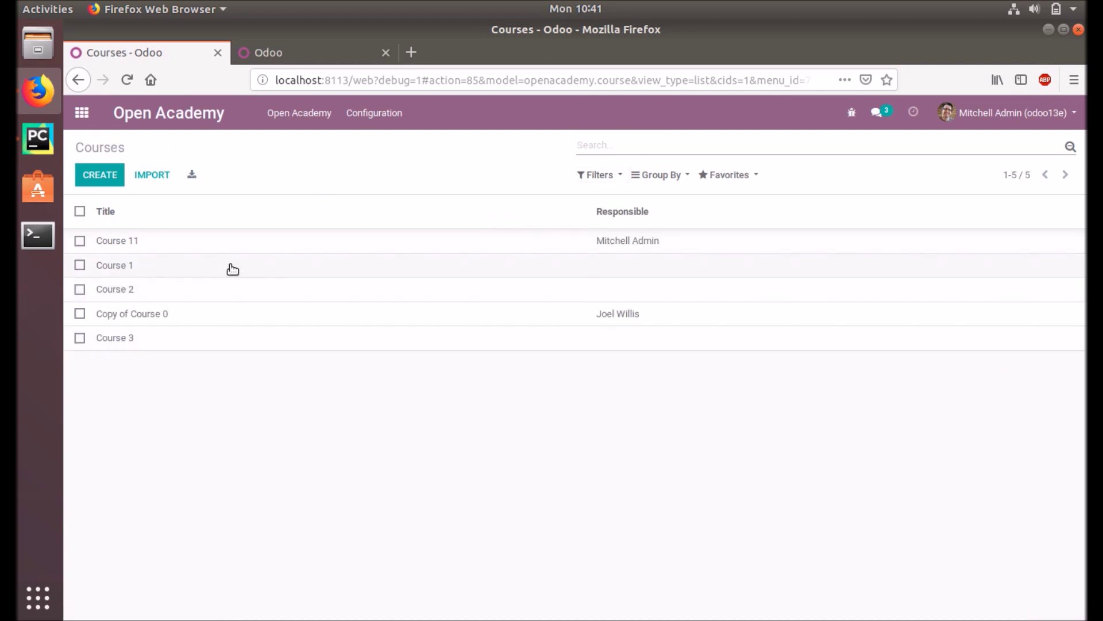
Try renaming Copy of Course 0, dismiss the access-rule error, and discard the edit
{"action": "left_click", "coordinate": [178, 322]}
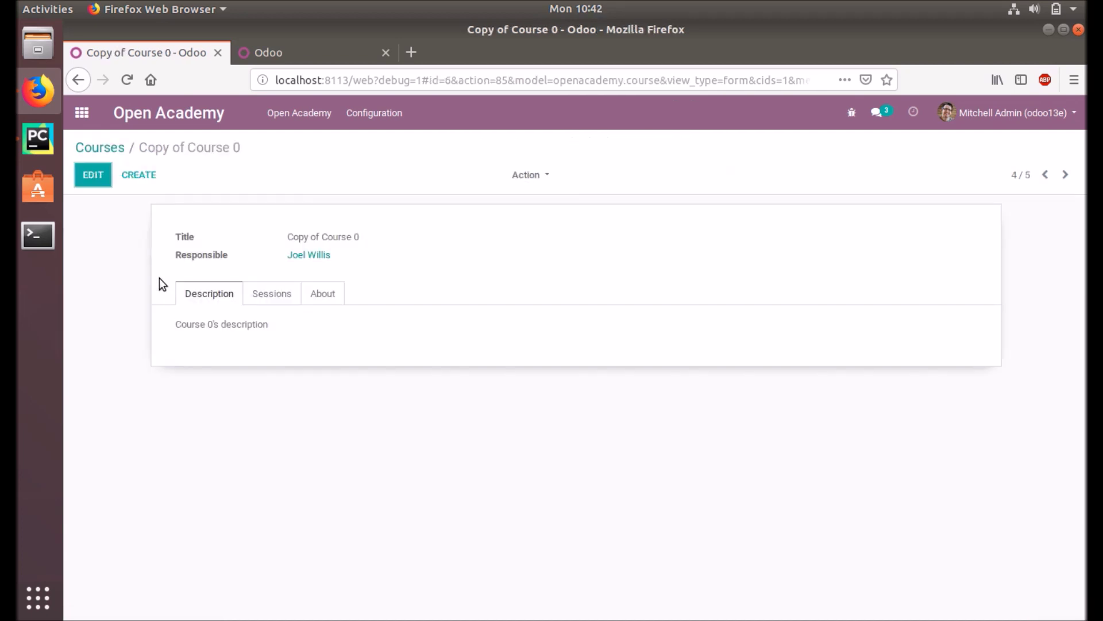
{"action": "left_click", "coordinate": [91, 173]}
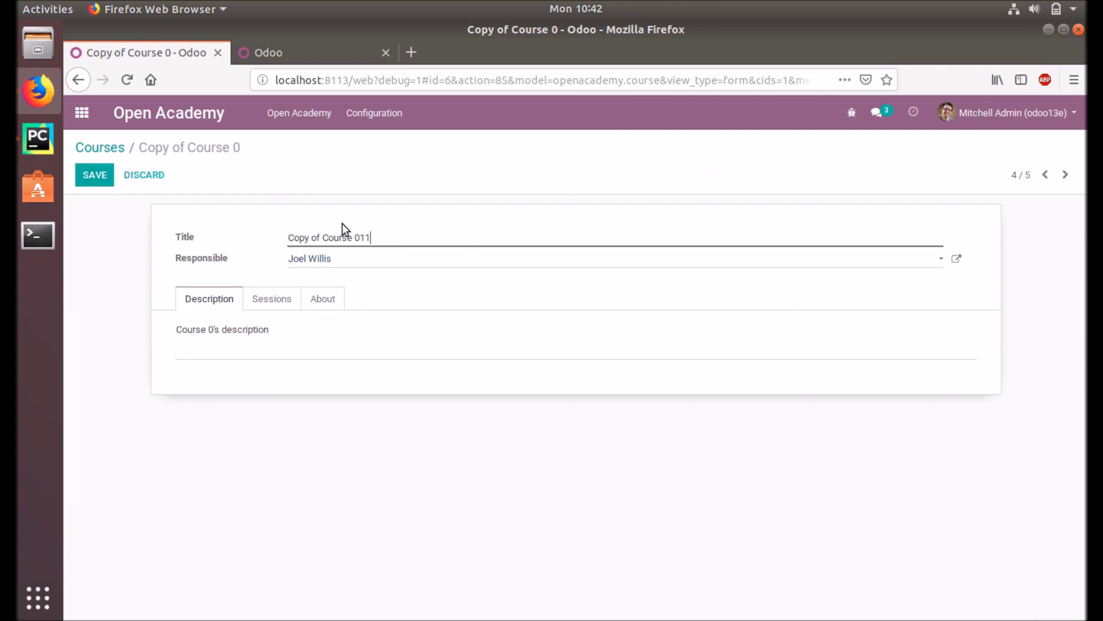
{"action": "left_click", "coordinate": [99, 183]}
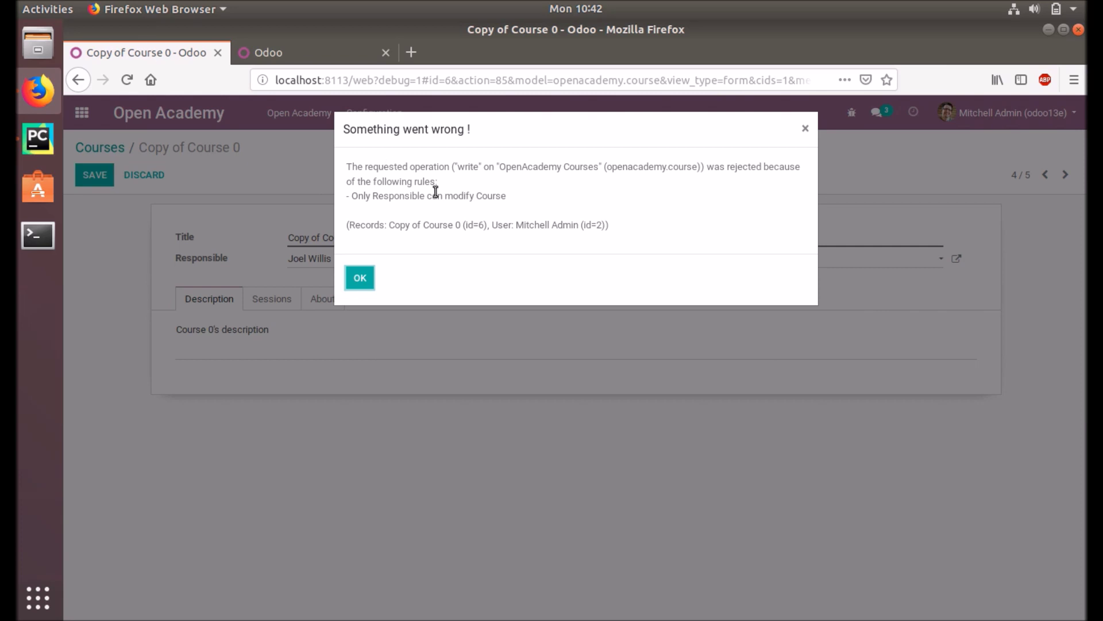
{"action": "left_click", "coordinate": [357, 278]}
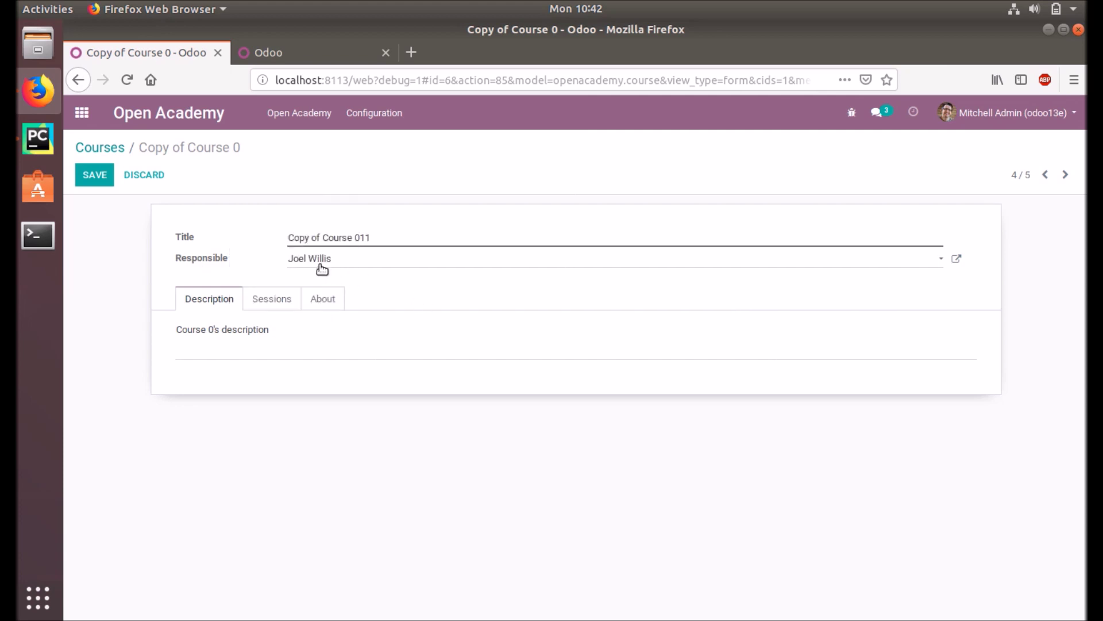
{"action": "left_click", "coordinate": [153, 180]}
Confirm the discard, then rename Course 11 to Course 11cs and save
{"action": "left_click", "coordinate": [368, 214]}
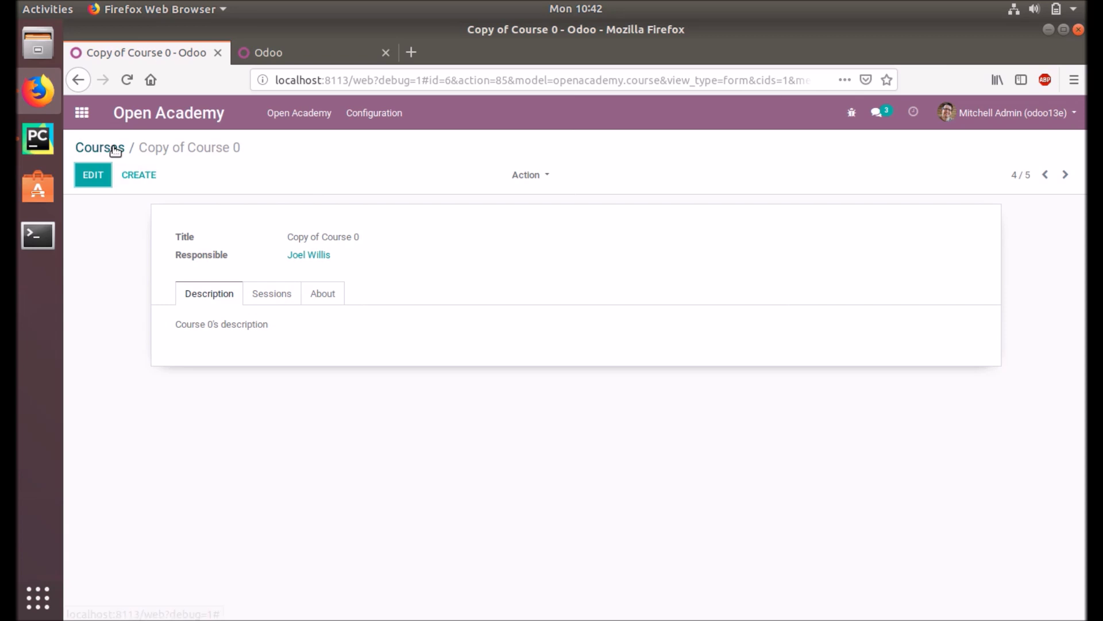
{"action": "left_click", "coordinate": [115, 149]}
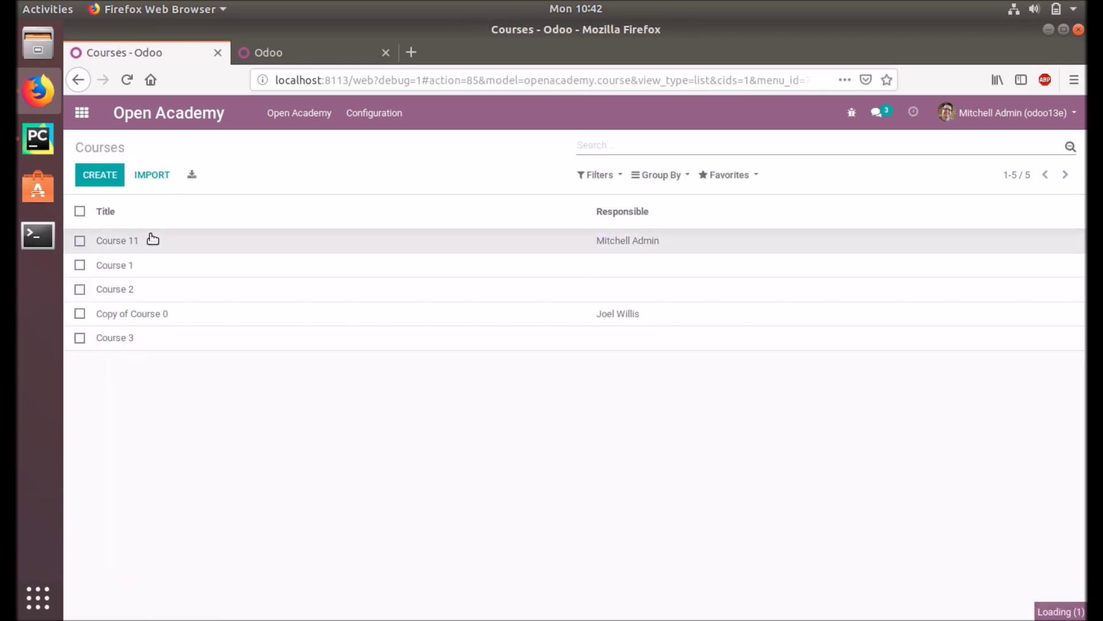
{"action": "left_click", "coordinate": [153, 239]}
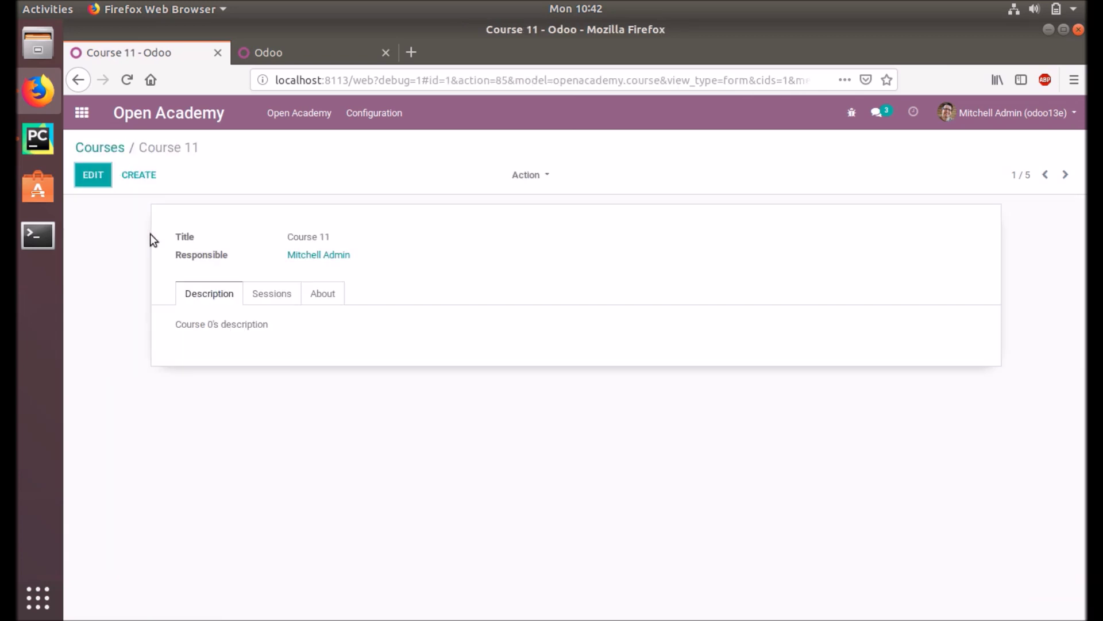
{"action": "left_click", "coordinate": [93, 175]}
{"action": "left_click", "coordinate": [347, 228]}
{"action": "type", "text": "cs"}
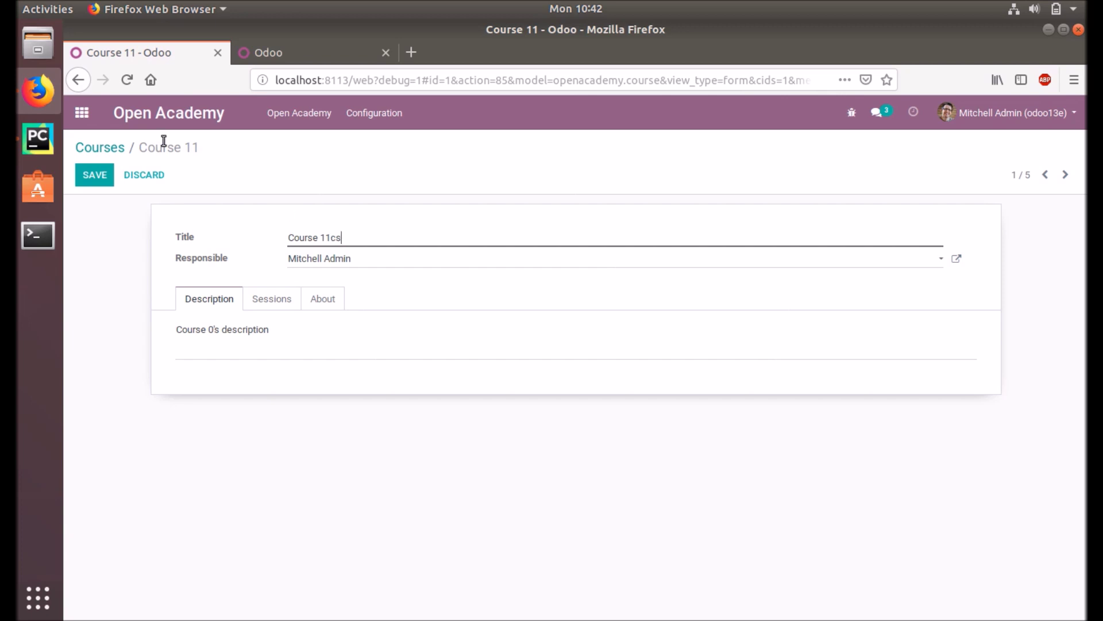
{"action": "left_click", "coordinate": [94, 175]}
Rename the unassigned Course 1 to Course 1sfg and save it
{"action": "left_click", "coordinate": [118, 148]}
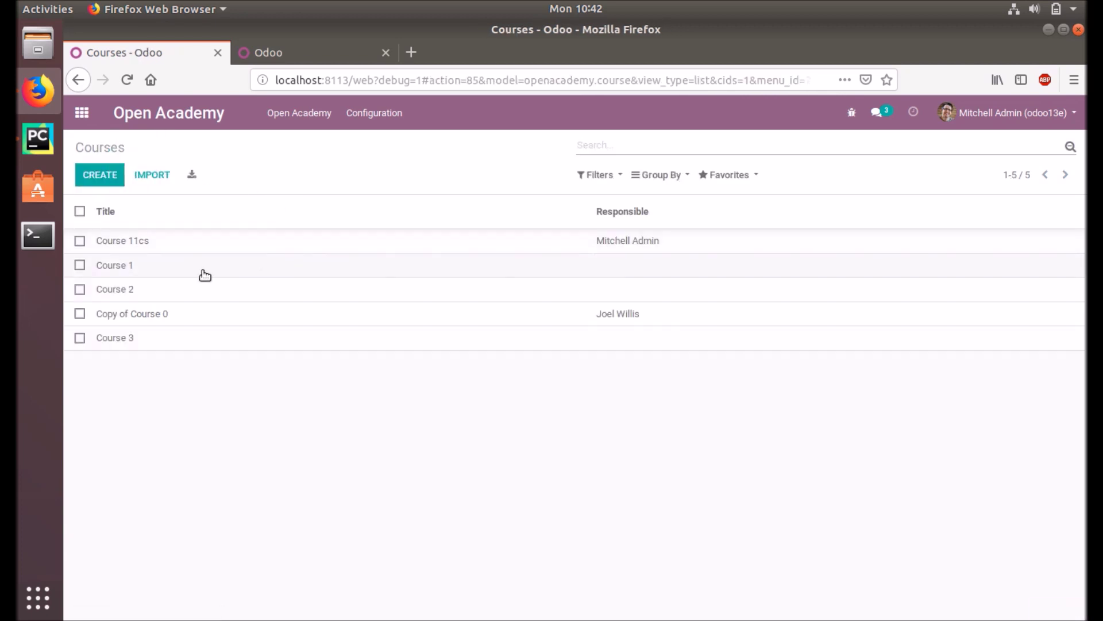
{"action": "left_click", "coordinate": [205, 275]}
{"action": "left_click", "coordinate": [92, 175]}
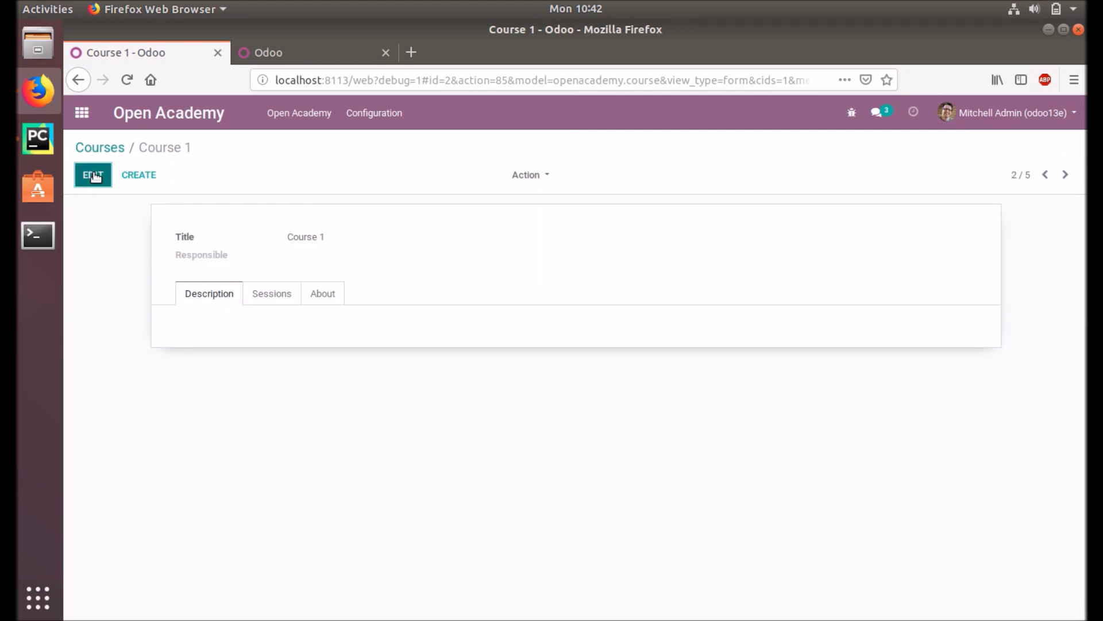
{"action": "type", "text": "sfg"}
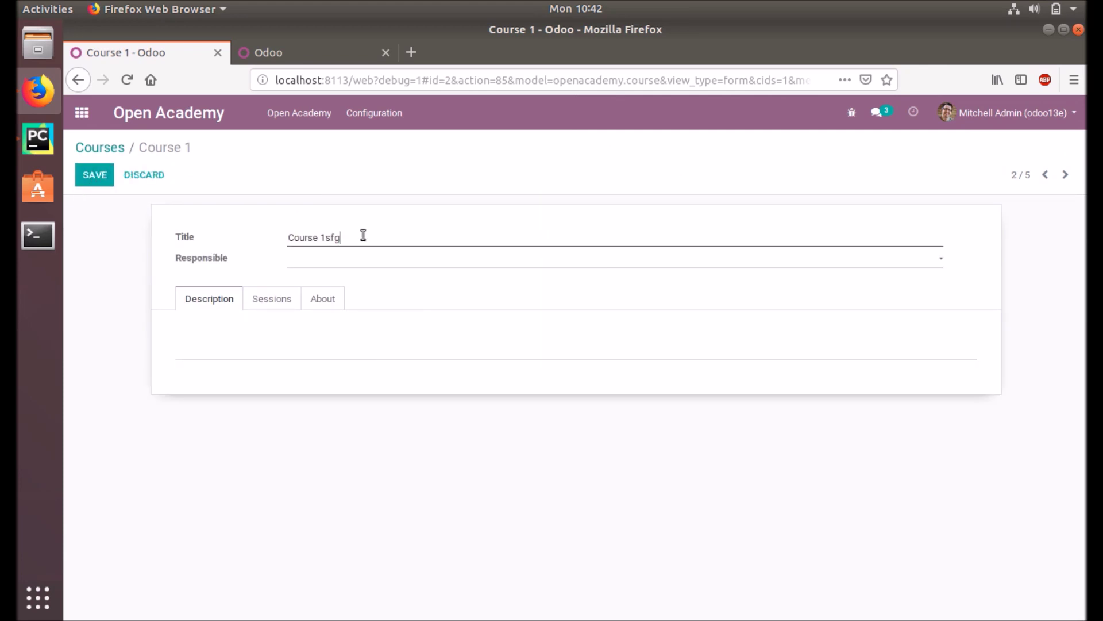
{"action": "left_click", "coordinate": [94, 178]}
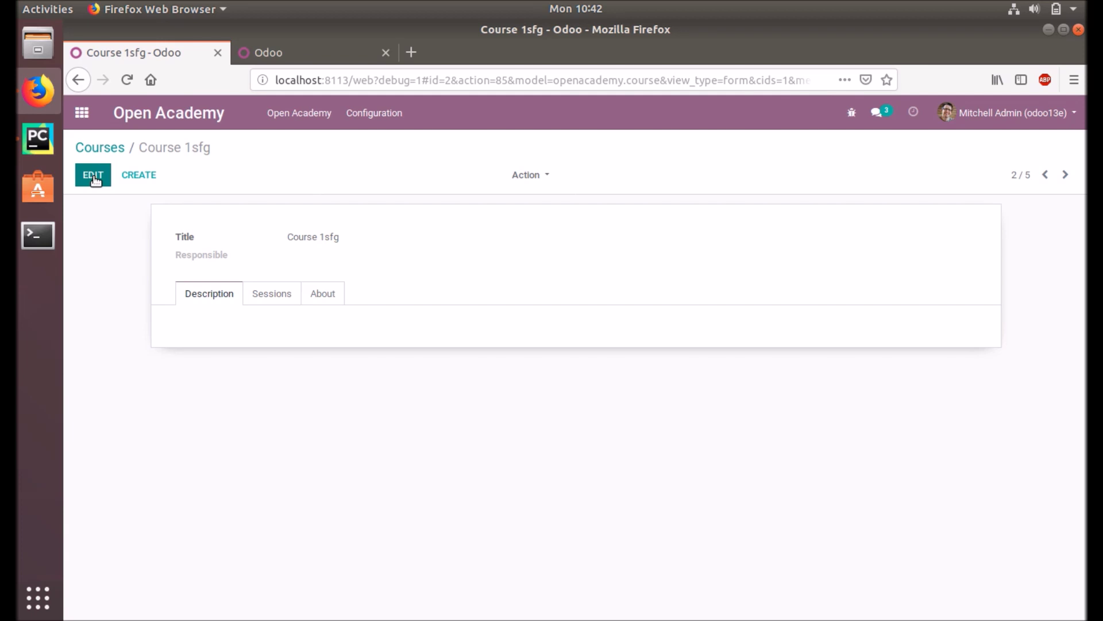
{"action": "left_click", "coordinate": [103, 150]}
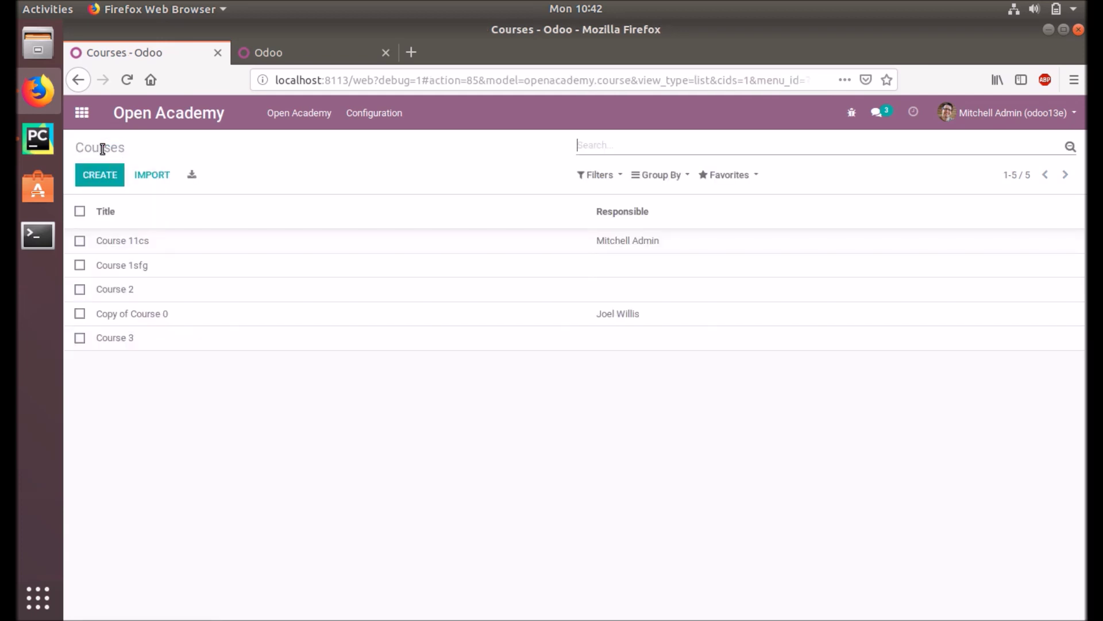